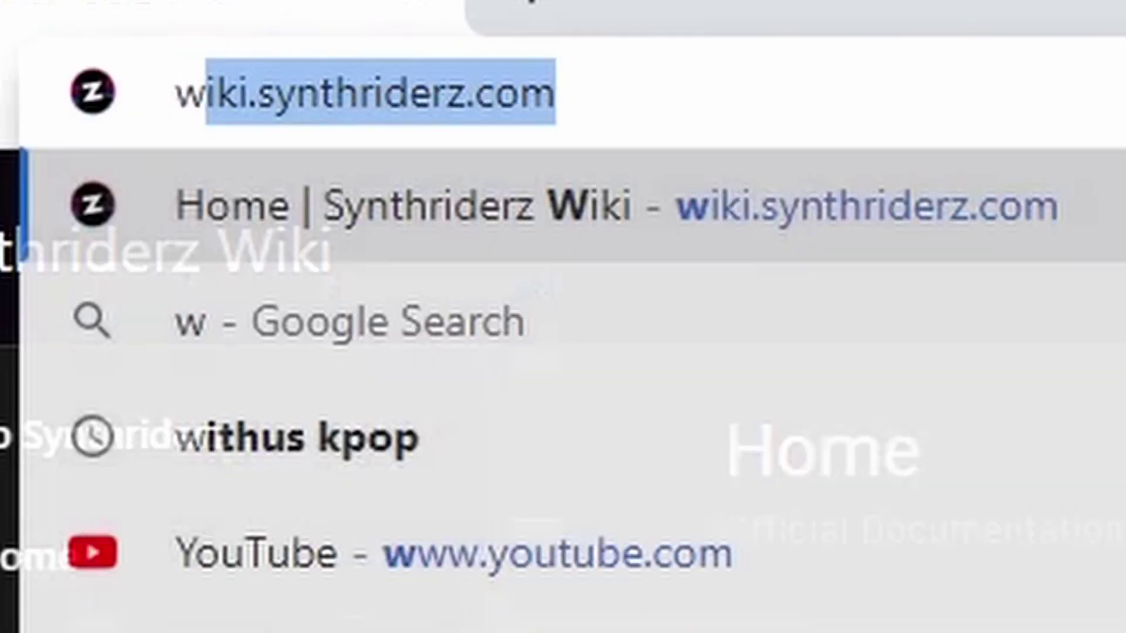
Step: Load the Synthriderz Wiki, open the Creating Custom Stages guide and read the Spin Mode and Experience sections
{"action": "key", "text": "Return"}
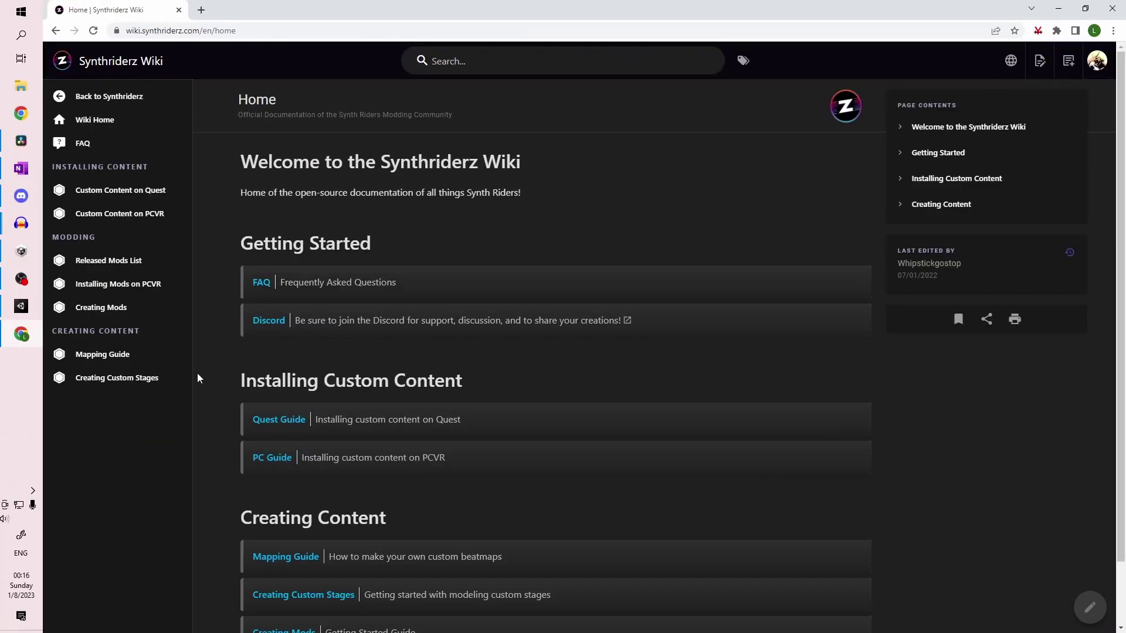
{"action": "left_click", "coordinate": [130, 380]}
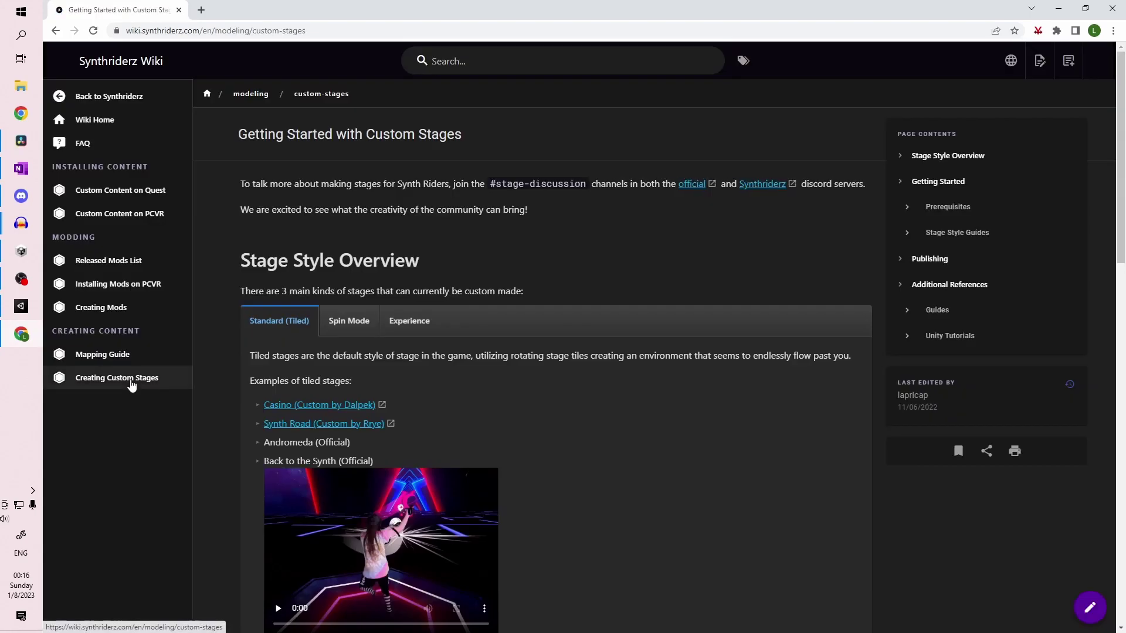
{"action": "left_click", "coordinate": [351, 319]}
{"action": "scroll", "coordinate": [410, 264], "scroll_direction": "down", "scroll_amount": 2}
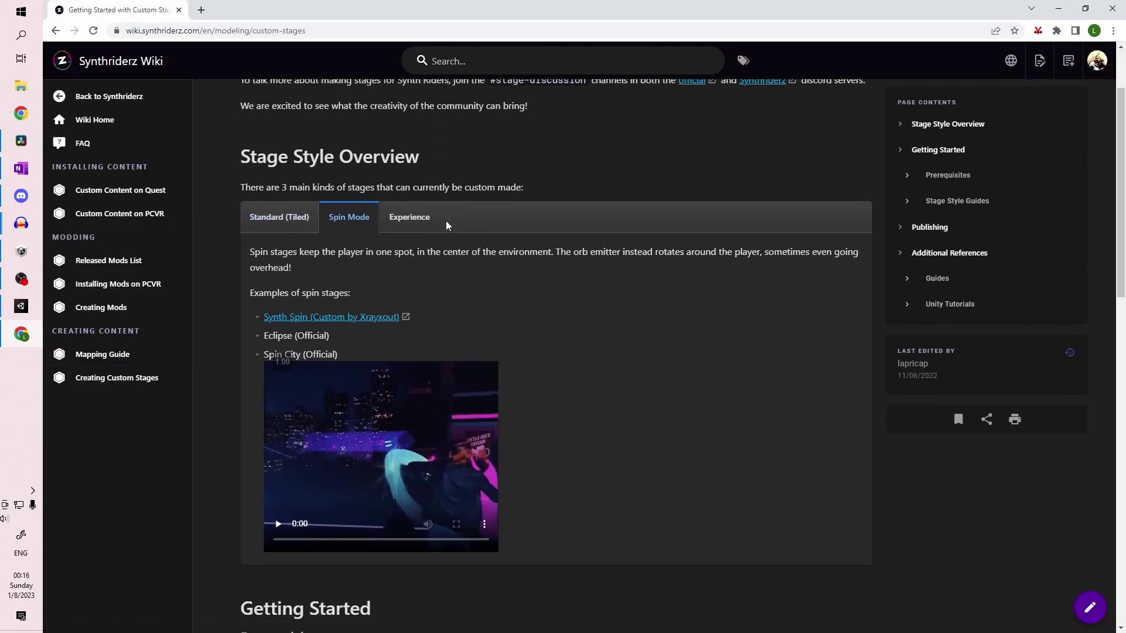
{"action": "left_click", "coordinate": [443, 222]}
{"action": "scroll", "coordinate": [241, 236], "scroll_direction": "down", "scroll_amount": 5}
{"action": "scroll", "coordinate": [221, 223], "scroll_direction": "down", "scroll_amount": 9}
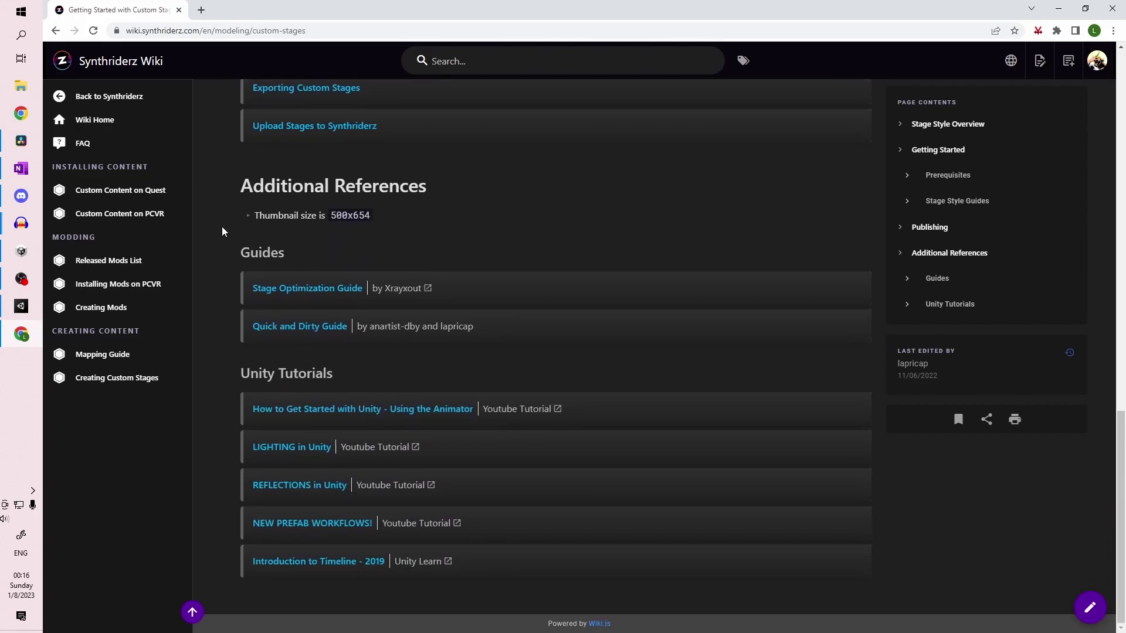
{"action": "scroll", "coordinate": [223, 229], "scroll_direction": "up", "scroll_amount": 10}
Step: From the Unity setup page, download and install Unity Hub for Windows, then follow the 2019.4.21f1 link
{"action": "left_click", "coordinate": [436, 311]}
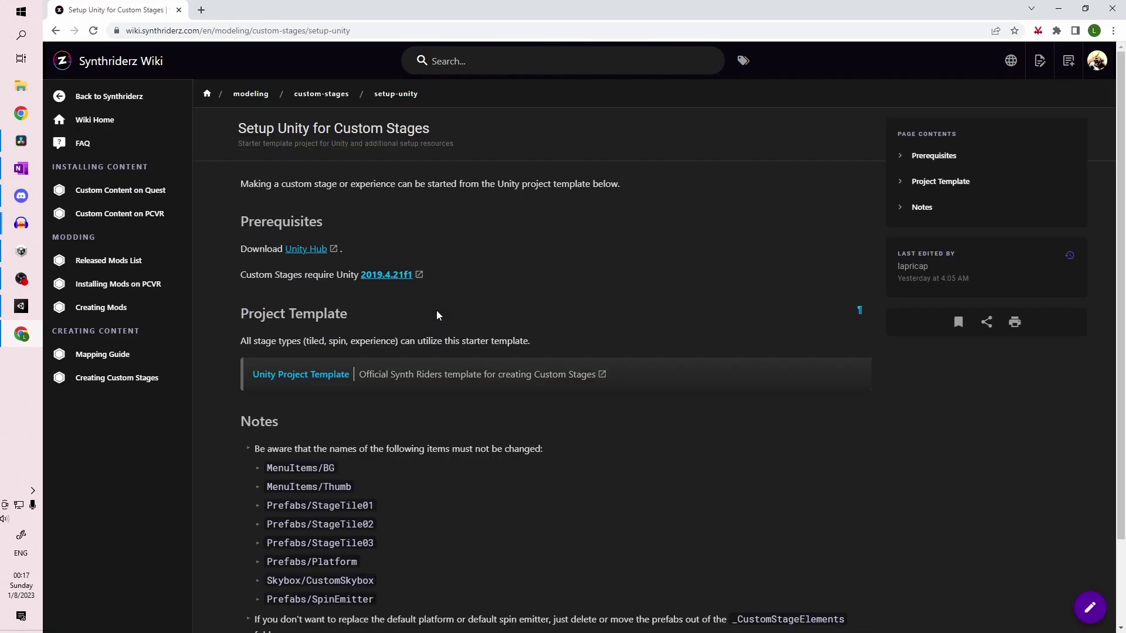
{"action": "left_click", "coordinate": [310, 252]}
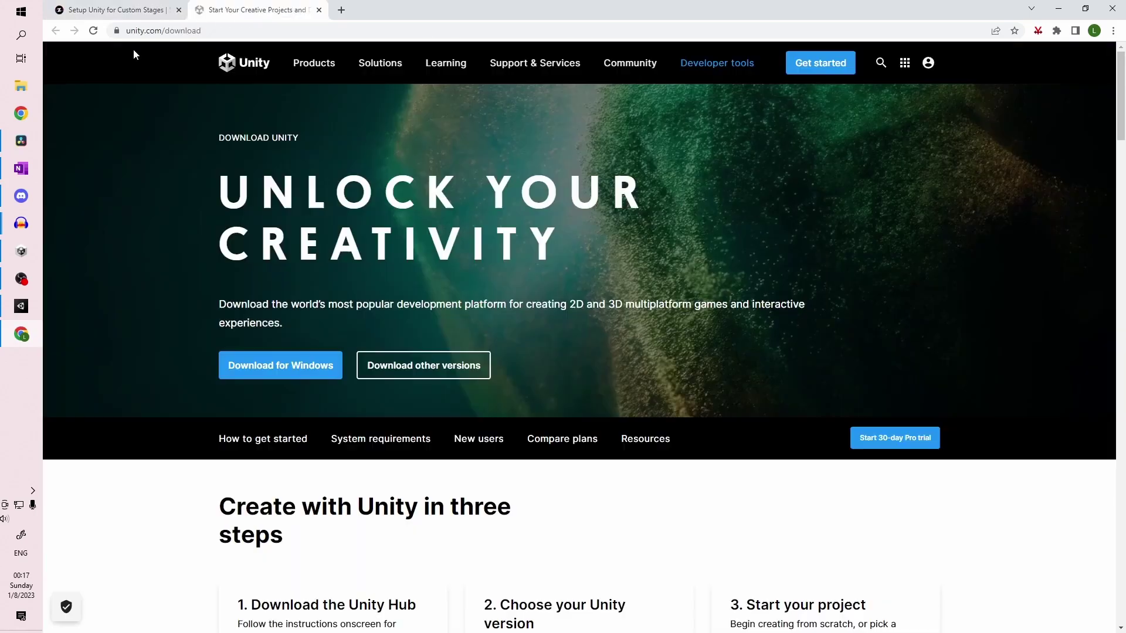
{"action": "left_click", "coordinate": [273, 362]}
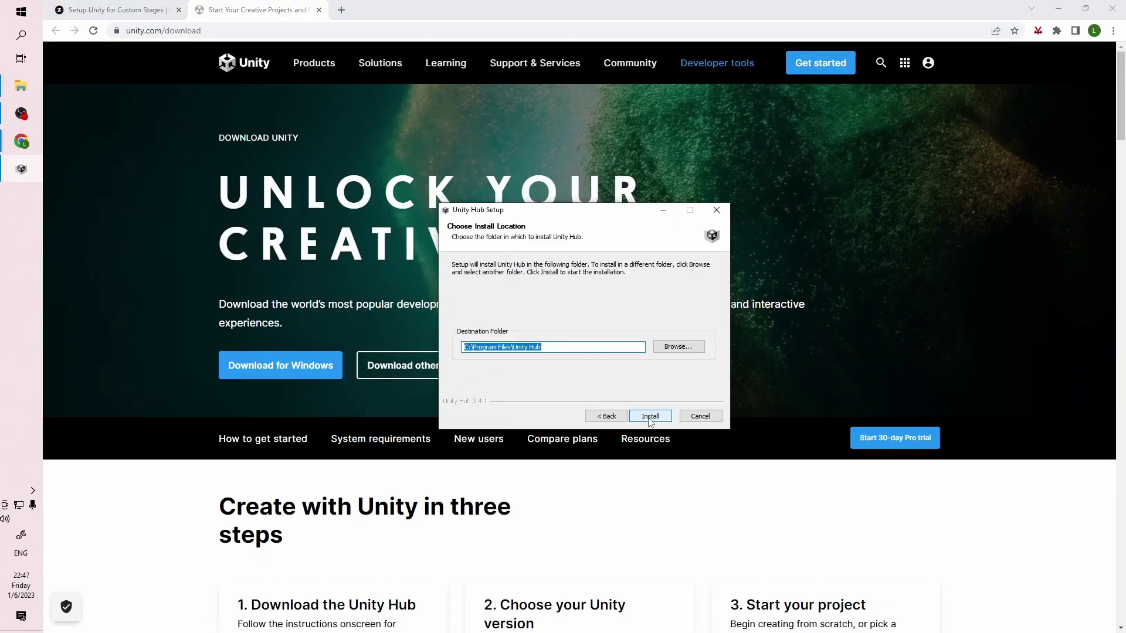
{"action": "left_click", "coordinate": [650, 416]}
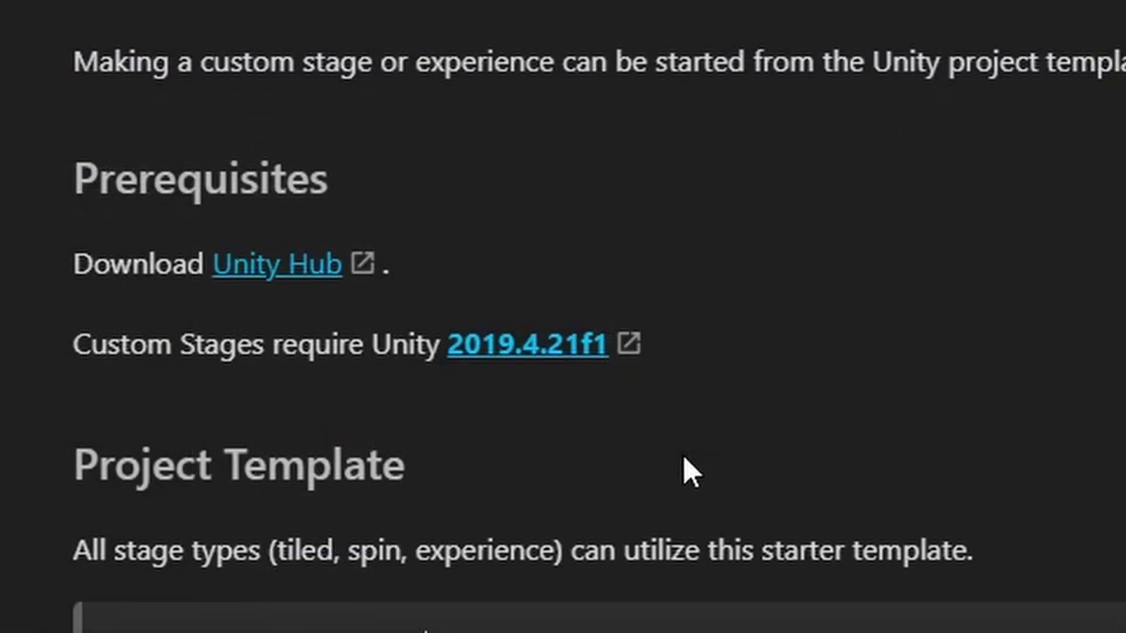
{"action": "left_click", "coordinate": [527, 344]}
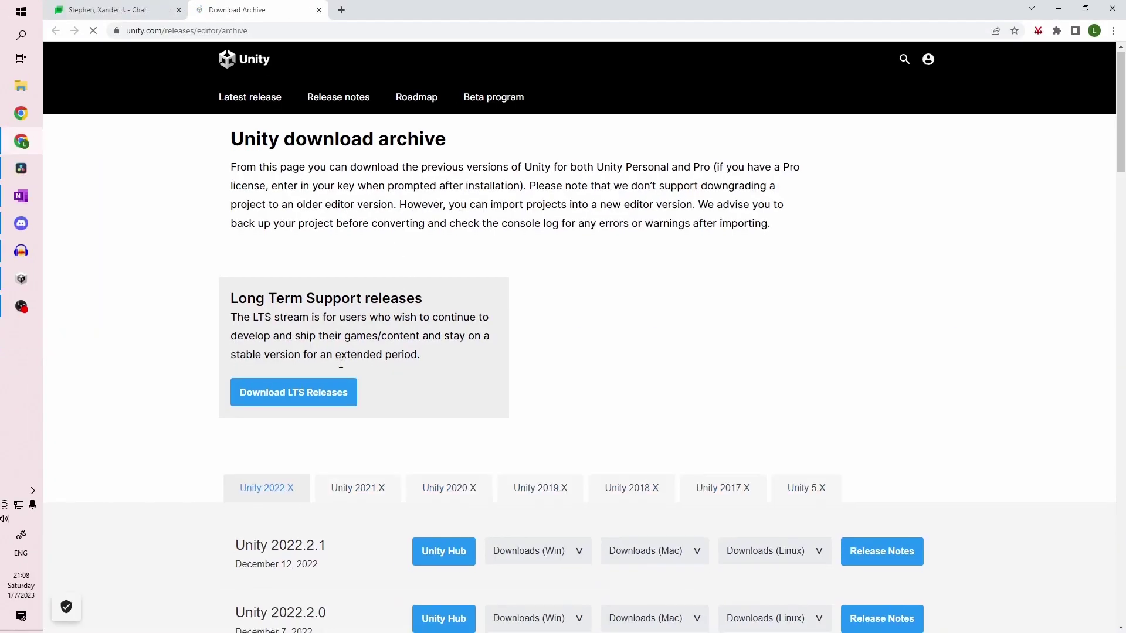
Step: In the Unity 2019.X archive, send Unity 2019.4.21 to Unity Hub for installation
{"action": "scroll", "coordinate": [563, 258], "scroll_direction": "down", "scroll_amount": 4}
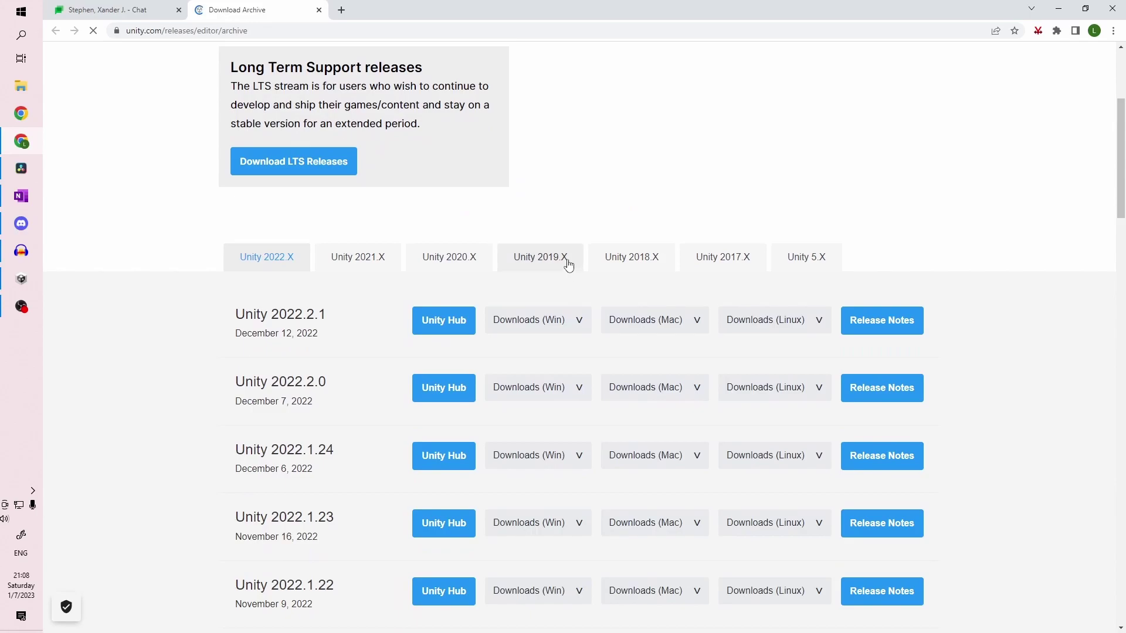
{"action": "left_click", "coordinate": [566, 258]}
{"action": "scroll", "coordinate": [367, 398], "scroll_direction": "down", "scroll_amount": 14}
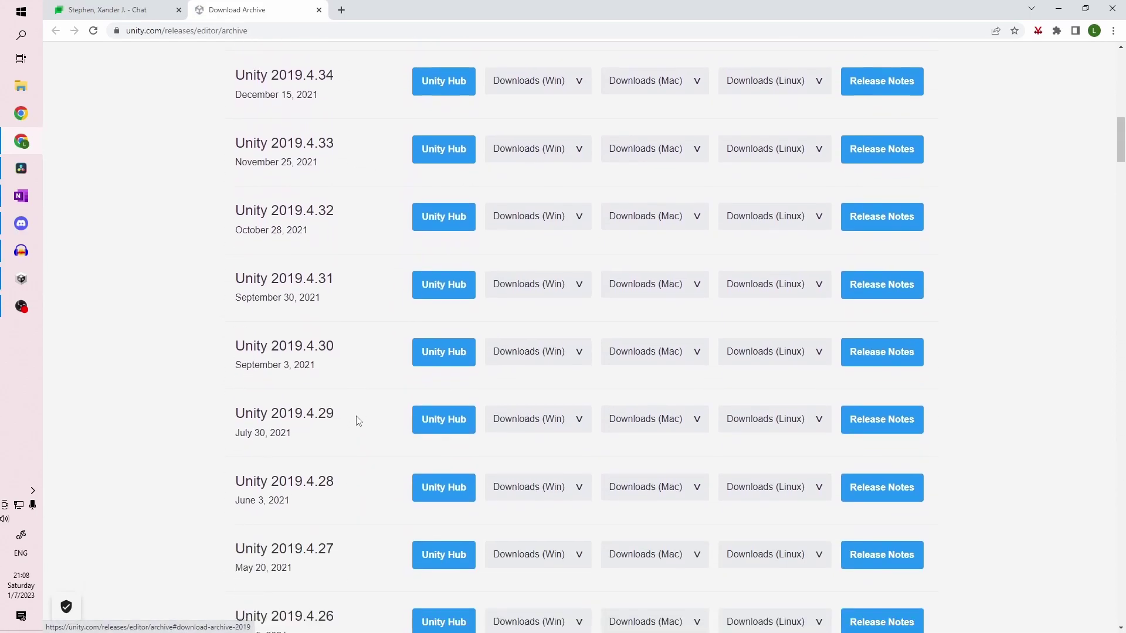
{"action": "scroll", "coordinate": [356, 430], "scroll_direction": "down", "scroll_amount": 8}
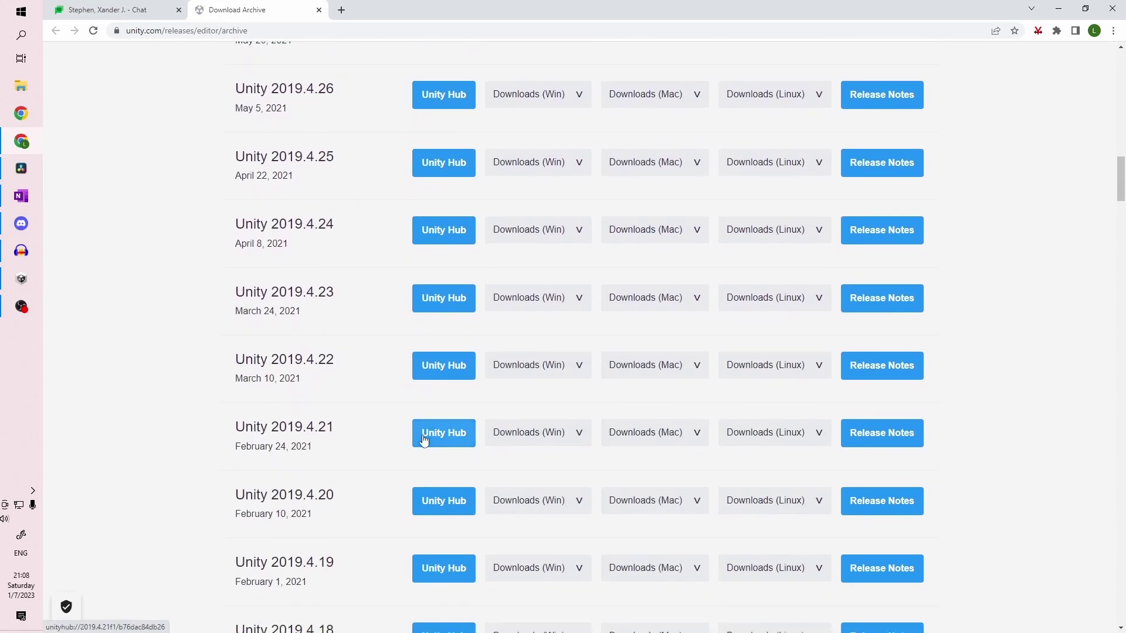
{"action": "left_click", "coordinate": [413, 435]}
{"action": "left_click", "coordinate": [623, 129]}
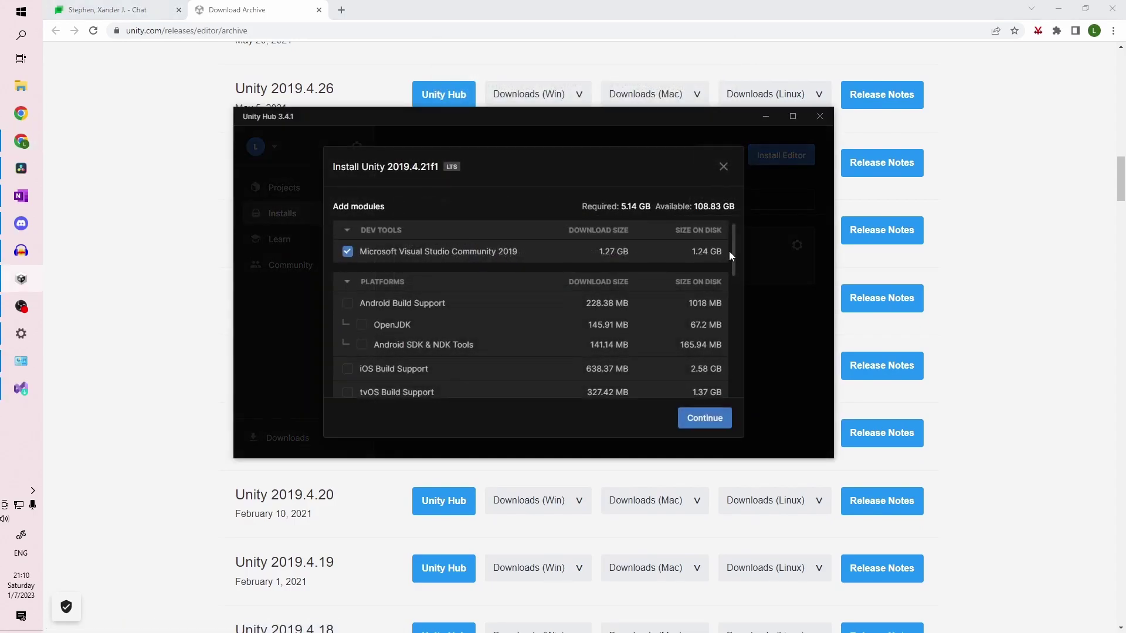
Step: Install 2019.4.21f1 with Android Build Support and its sub-modules, excluding Visual Studio, and accept the licenses
{"action": "left_click", "coordinate": [346, 253]}
{"action": "left_click", "coordinate": [349, 304]}
{"action": "left_click", "coordinate": [705, 418]}
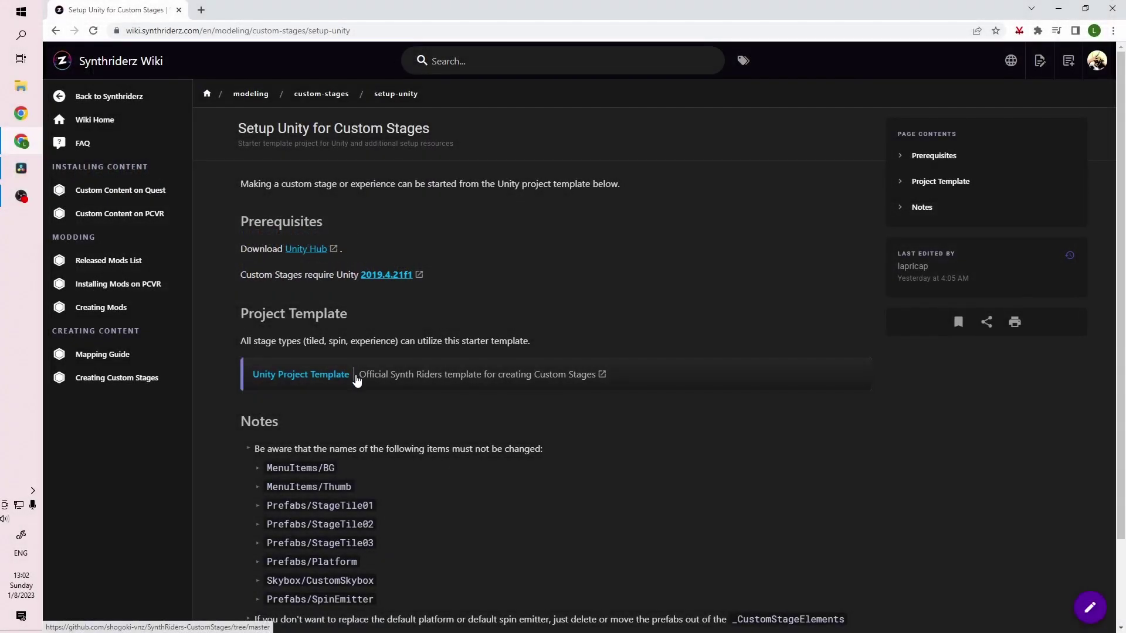
Step: Download Source code (zip) from the v0.41 release of the SynthRiders-CustomStages repository
{"action": "left_click", "coordinate": [355, 376]}
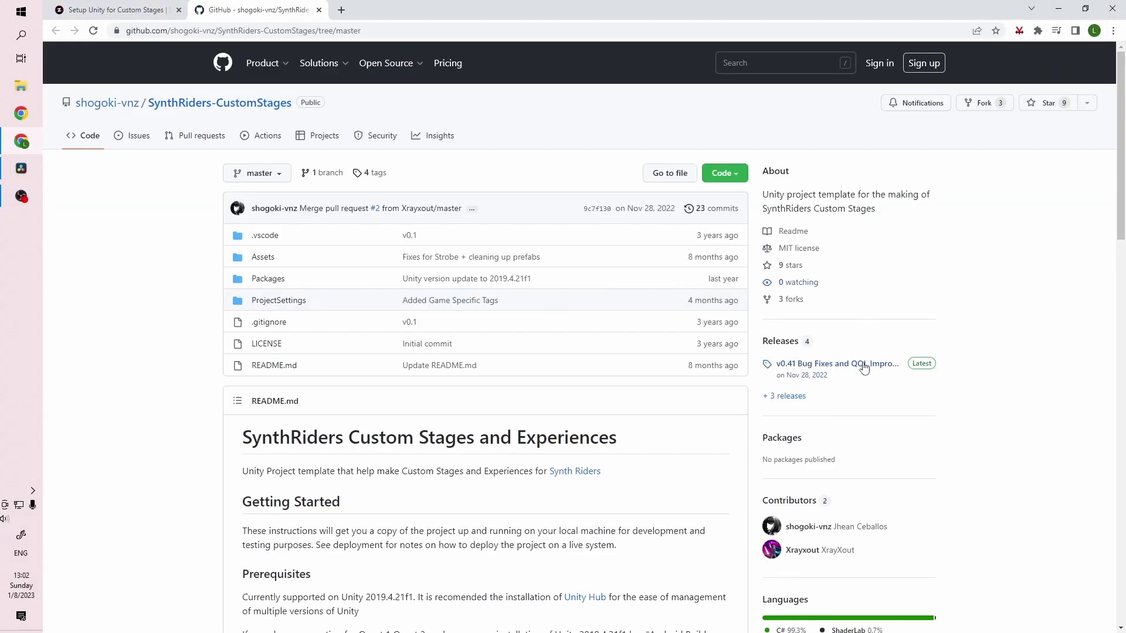
{"action": "left_click", "coordinate": [864, 366]}
{"action": "scroll", "coordinate": [762, 327], "scroll_direction": "down", "scroll_amount": 7}
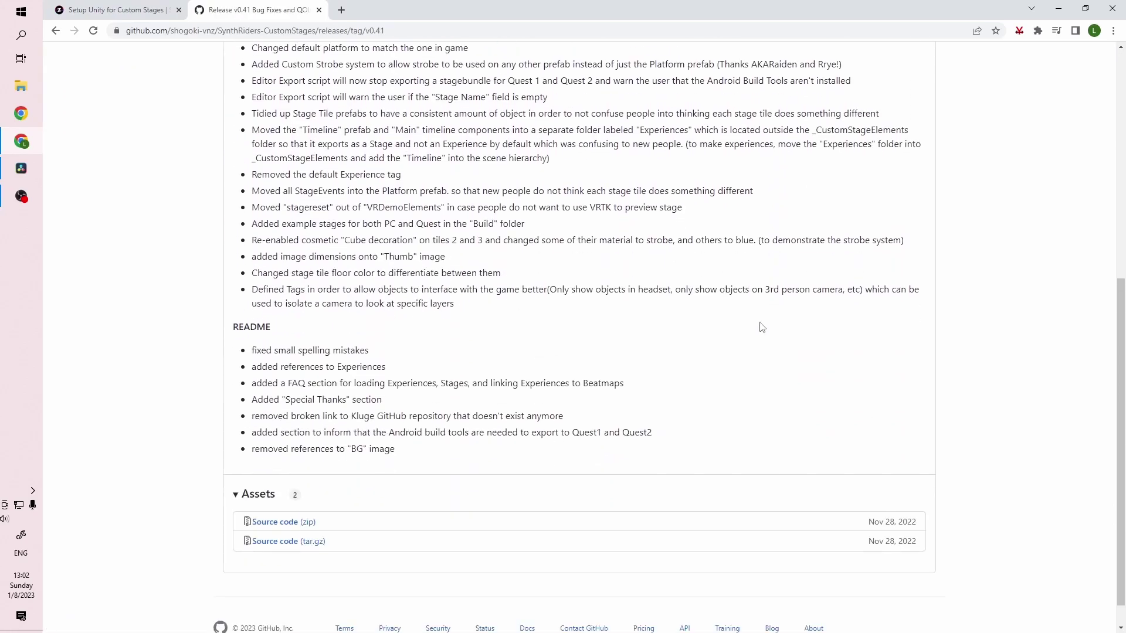
{"action": "scroll", "coordinate": [761, 327], "scroll_direction": "down", "scroll_amount": 1}
{"action": "left_click", "coordinate": [311, 492]}
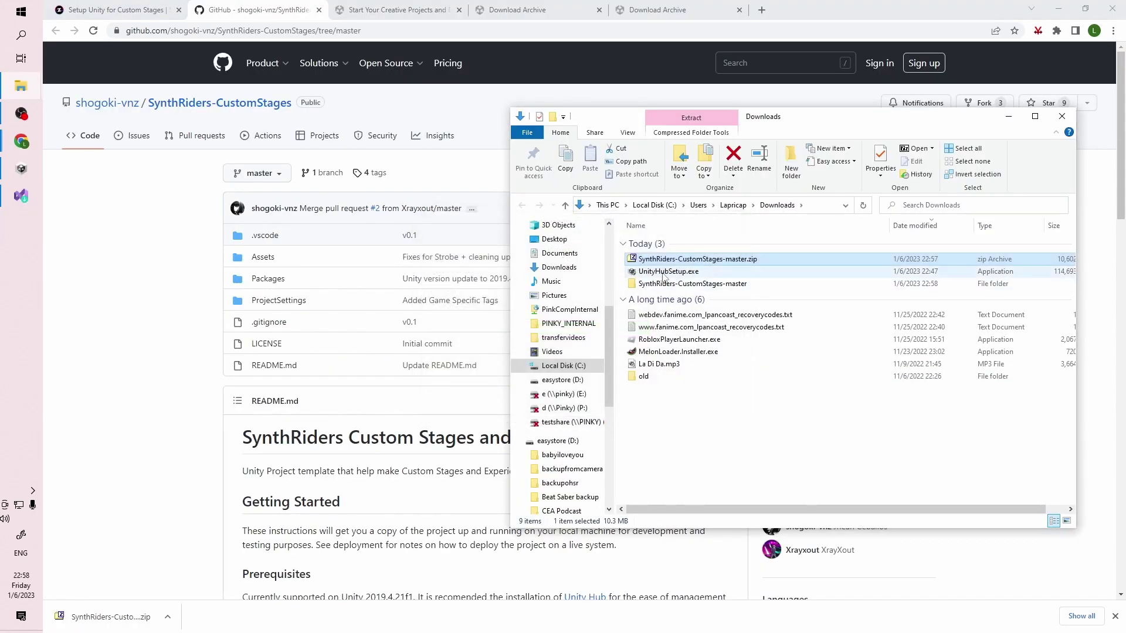
Step: Paste SynthRiders-CustomStages-master into MySynthRidersStages and rename a duplicate to MyFirstSynthRidersStage
{"action": "left_click", "coordinate": [667, 284]}
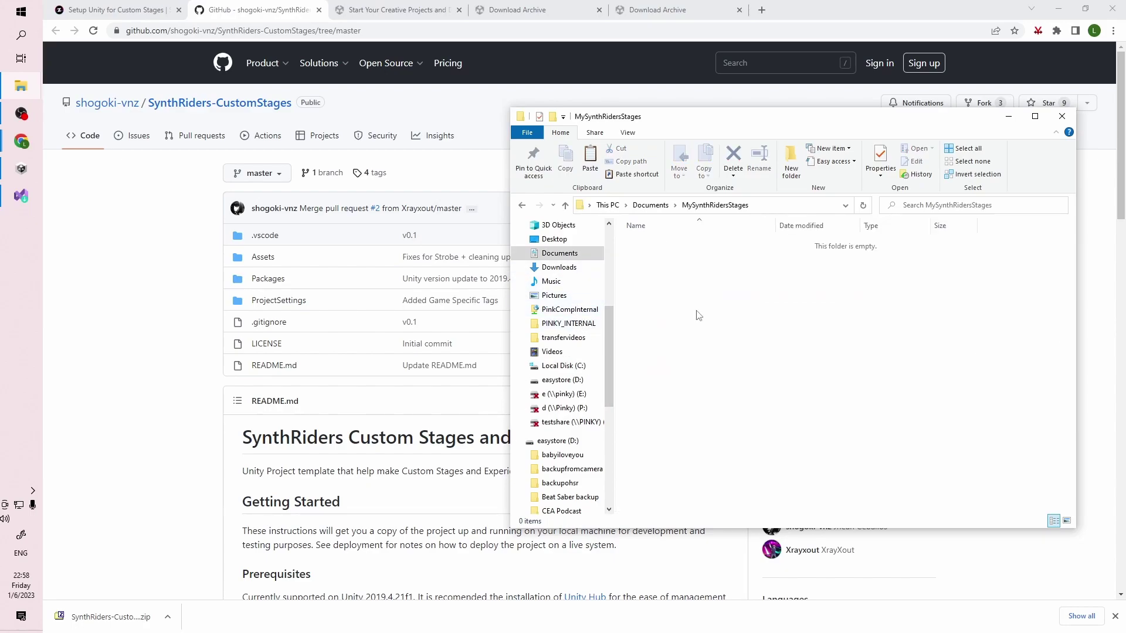
{"action": "key", "text": "ctrl+v"}
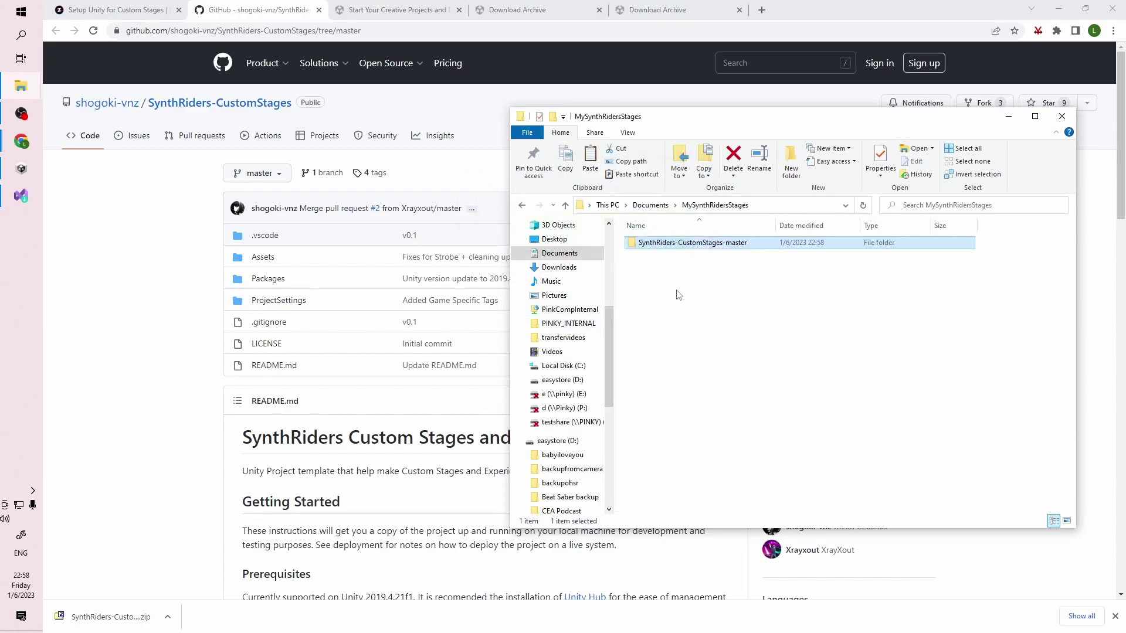
{"action": "key", "text": "ctrl+v"}
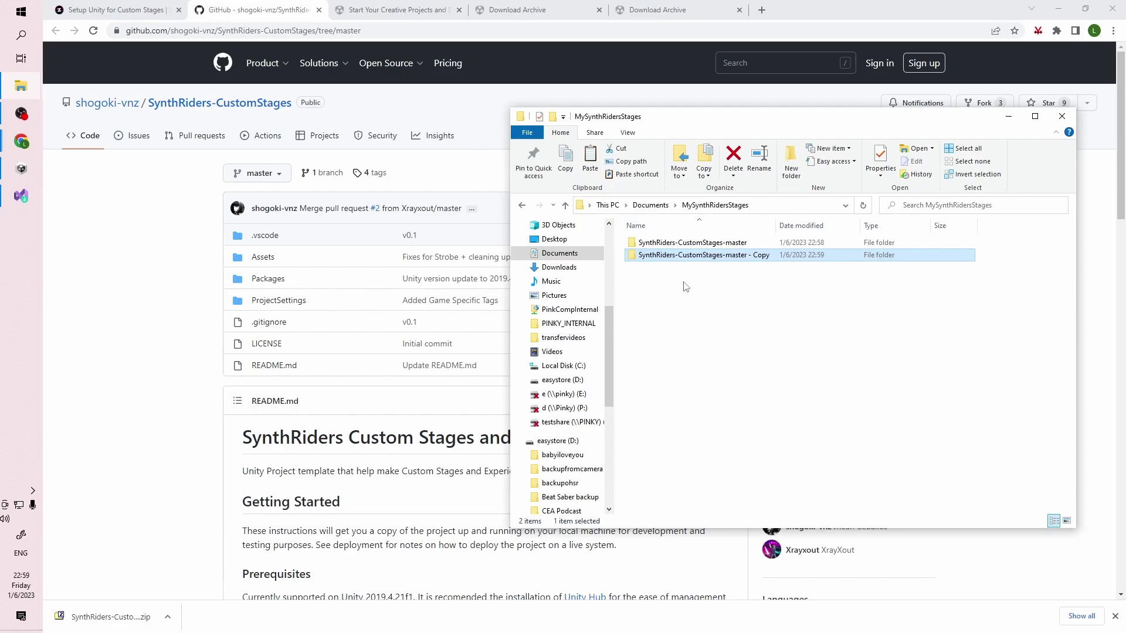
{"action": "key", "text": "F2"}
{"action": "type", "text": "MyFirstSynthRider"}
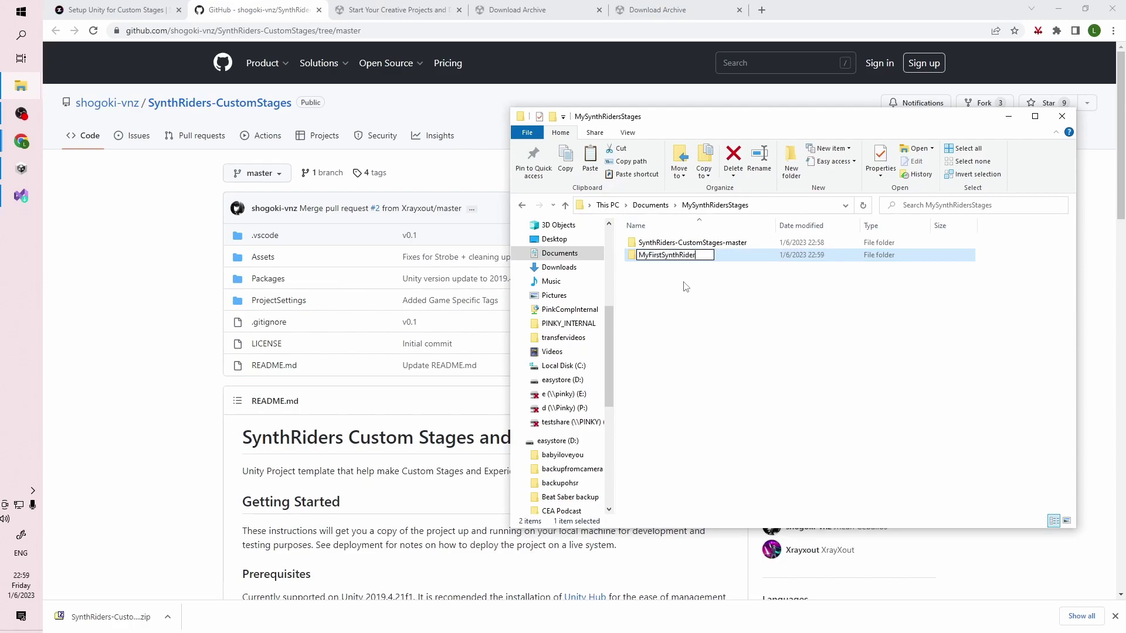
{"action": "type", "text": "sStage"}
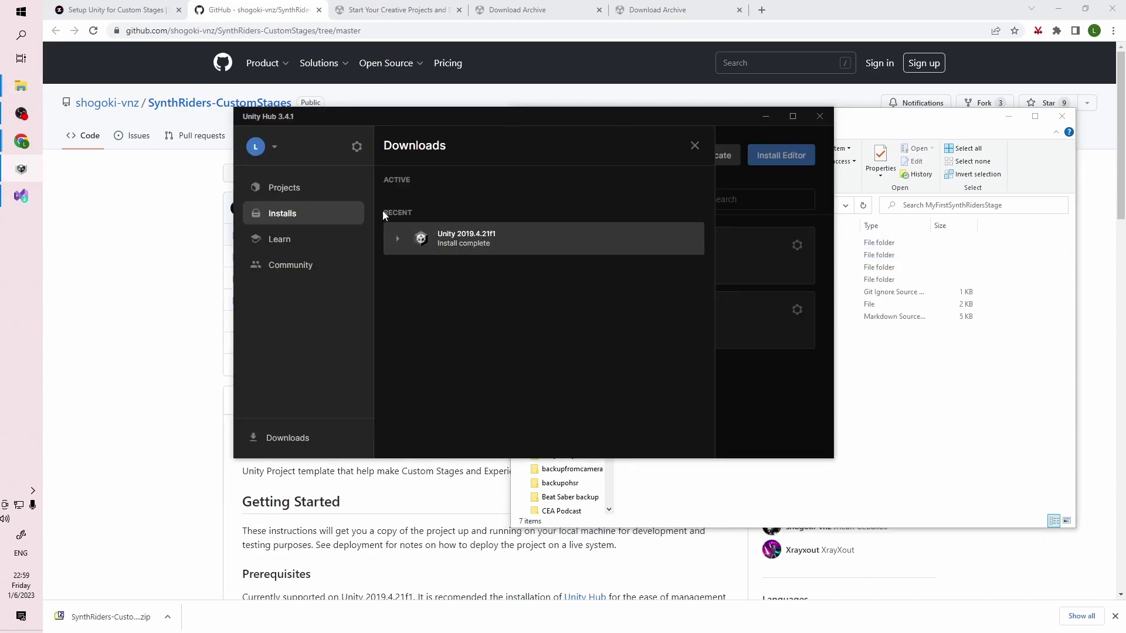
Step: Add Documents > MySynthRidersStages > MyFirstSynthRidersStage as a Unity Hub project and open it
{"action": "left_click", "coordinate": [306, 191]}
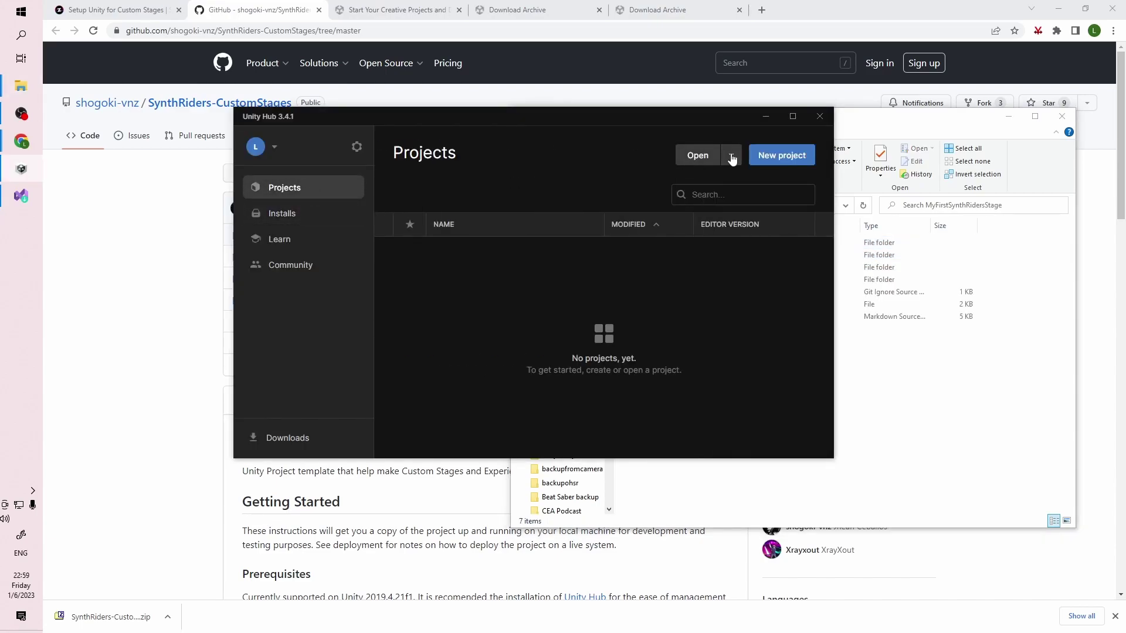
{"action": "left_click", "coordinate": [697, 155]}
{"action": "left_click", "coordinate": [296, 223]}
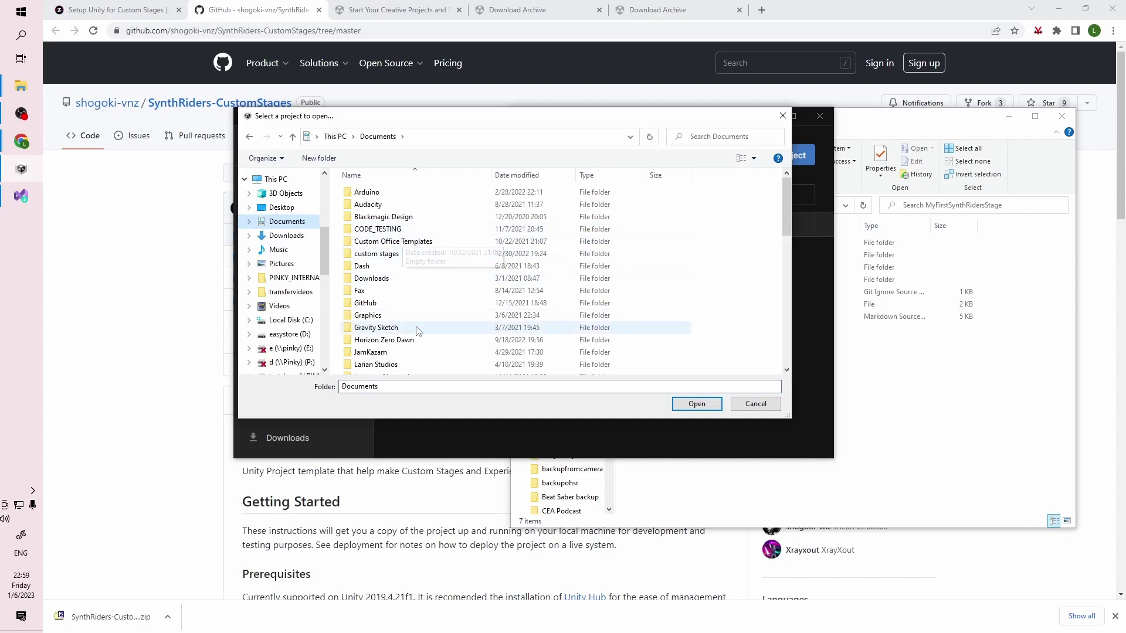
{"action": "scroll", "coordinate": [414, 330], "scroll_direction": "down", "scroll_amount": 5}
{"action": "double_click", "coordinate": [399, 272]}
{"action": "double_click", "coordinate": [392, 192]}
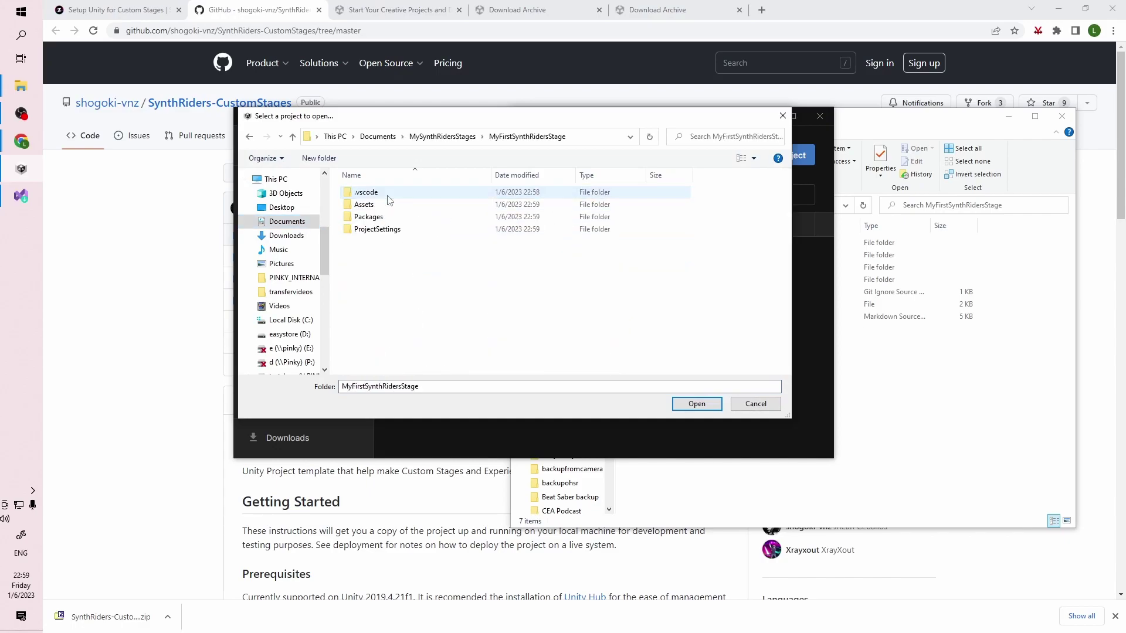
{"action": "left_click", "coordinate": [698, 404]}
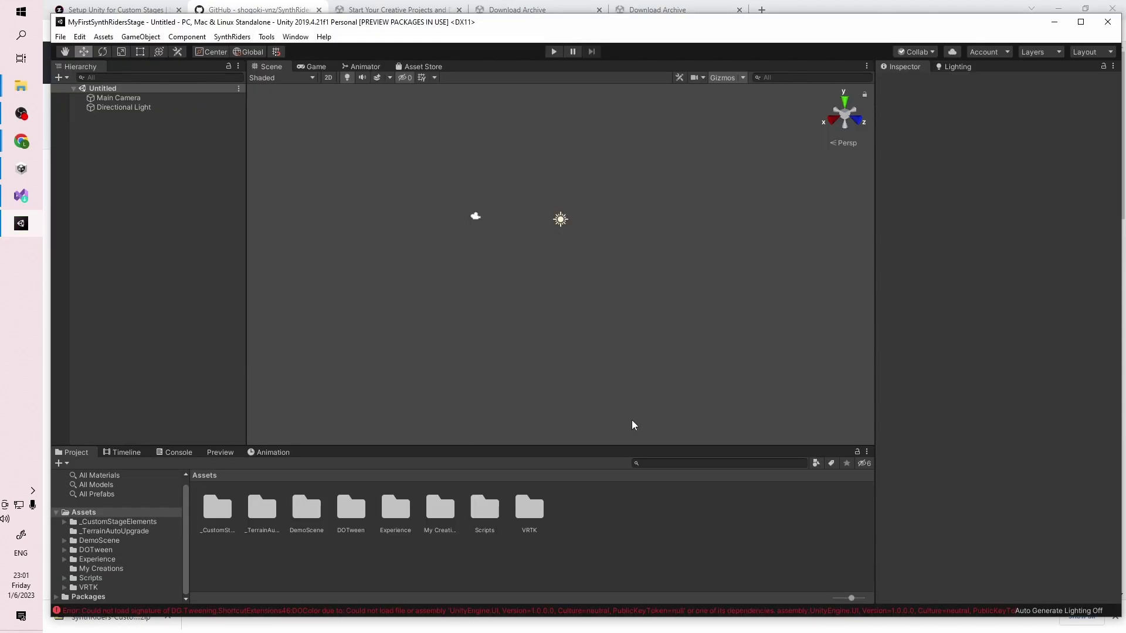
Step: Open Demo Scene from Assets > DemoScene and select CustomStageInfo in the Hierarchy
{"action": "double_click", "coordinate": [306, 508]}
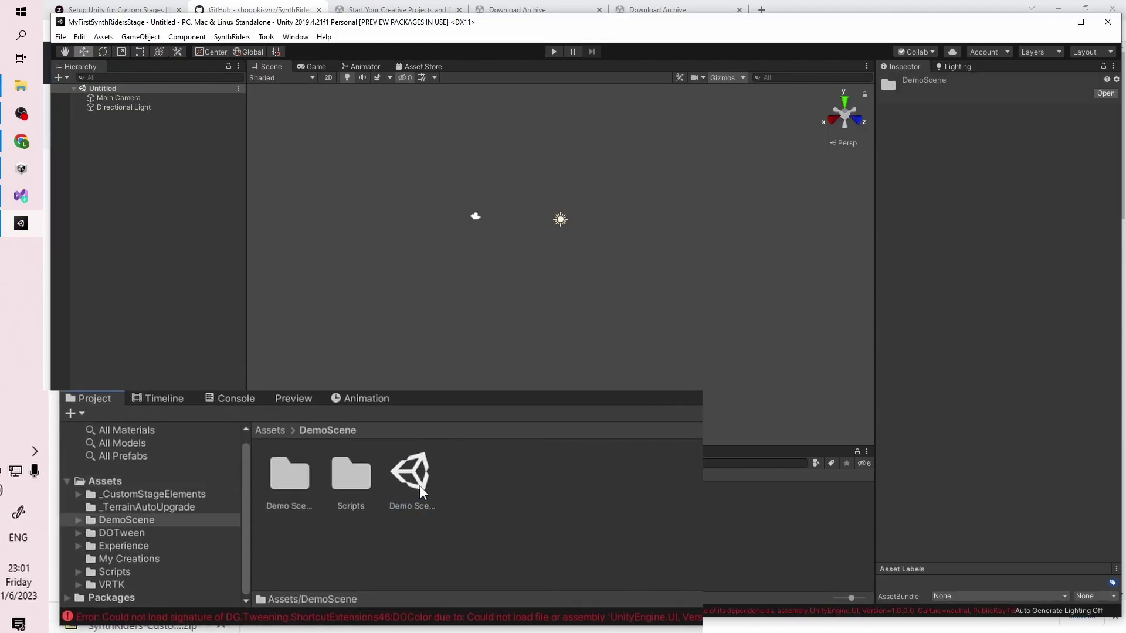
{"action": "double_click", "coordinate": [420, 485]}
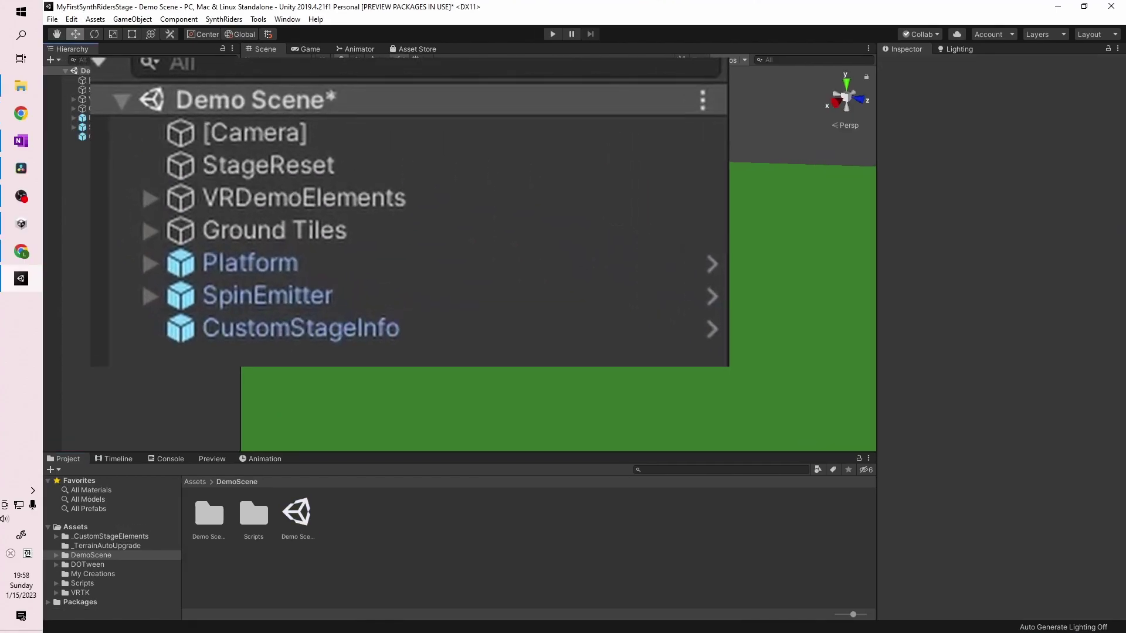
{"action": "left_click", "coordinate": [164, 137]}
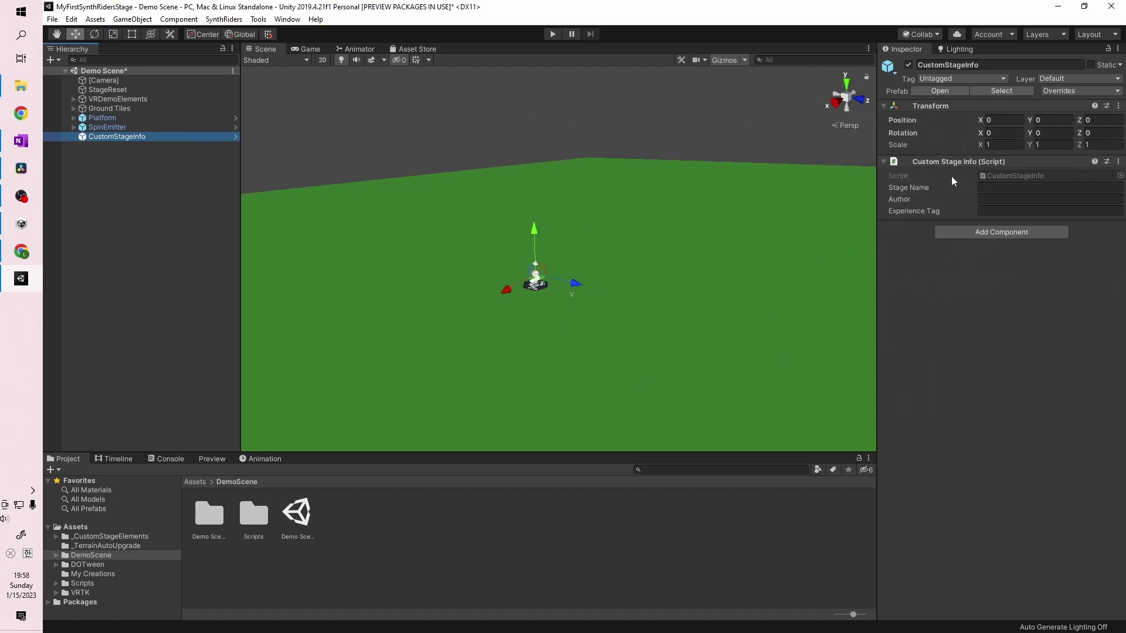
Step: In the CustomStageInfo prefab, set Stage Name to MyFirstSynthRidersStage, enter the author's name, and return to the scene
{"action": "left_click", "coordinate": [233, 136]}
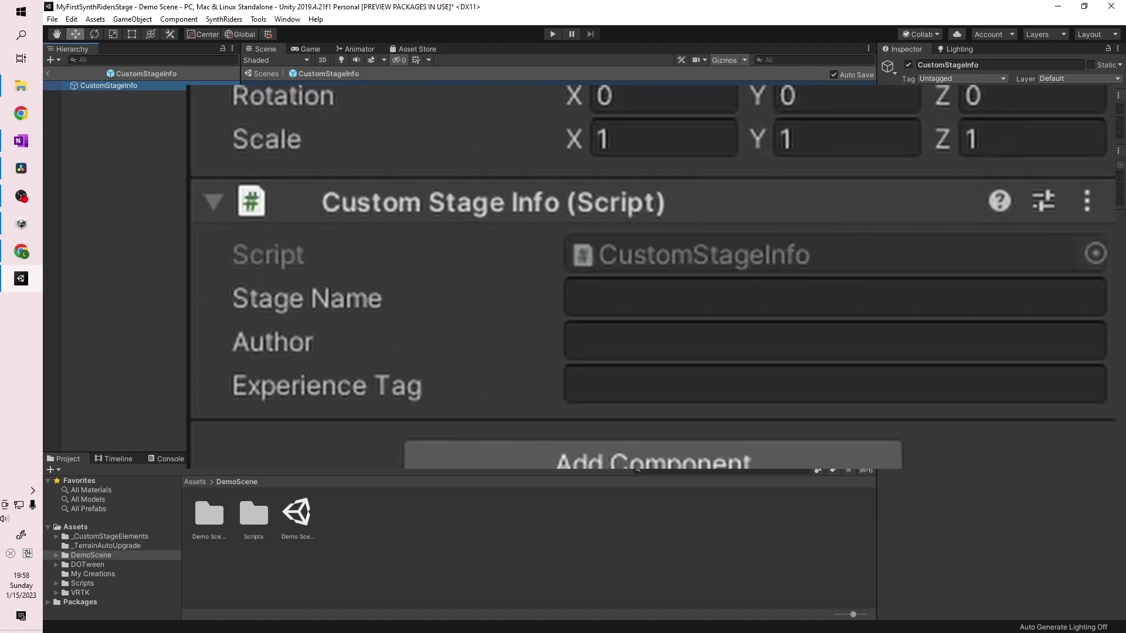
{"action": "left_click", "coordinate": [1032, 172]}
{"action": "type", "text": "My"}
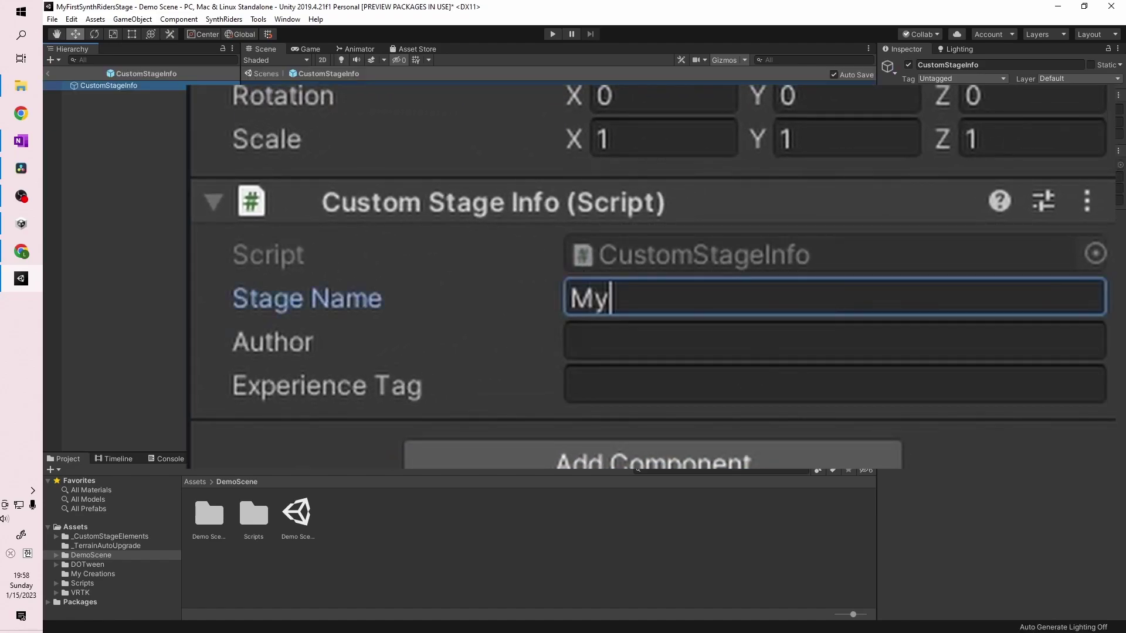
{"action": "type", "text": "FirstSynth"}
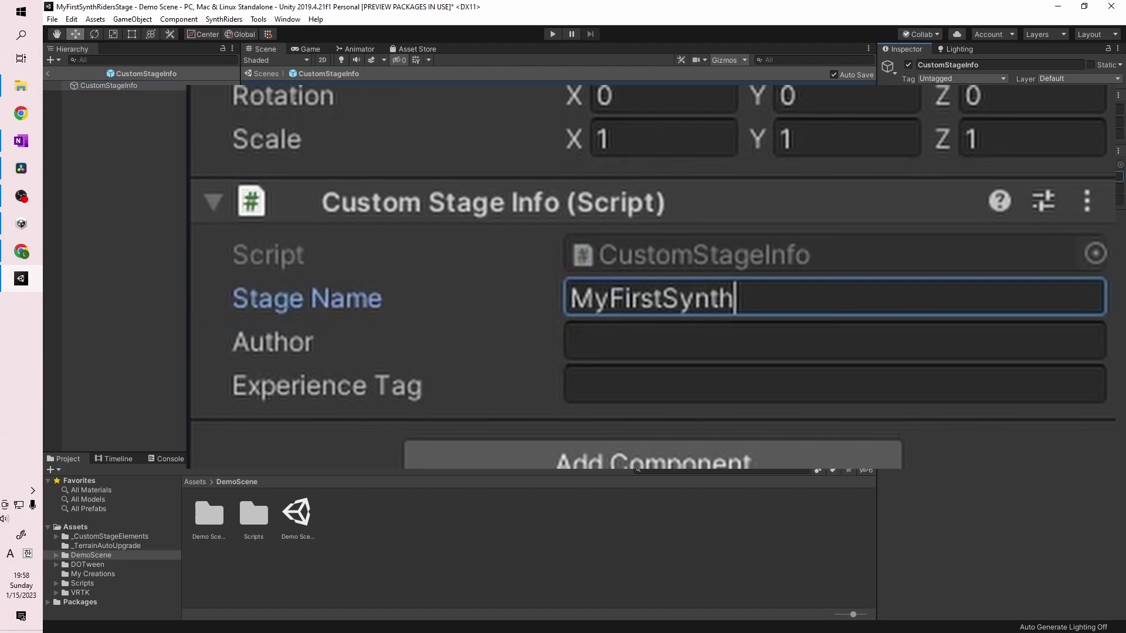
{"action": "type", "text": "RidersStage"}
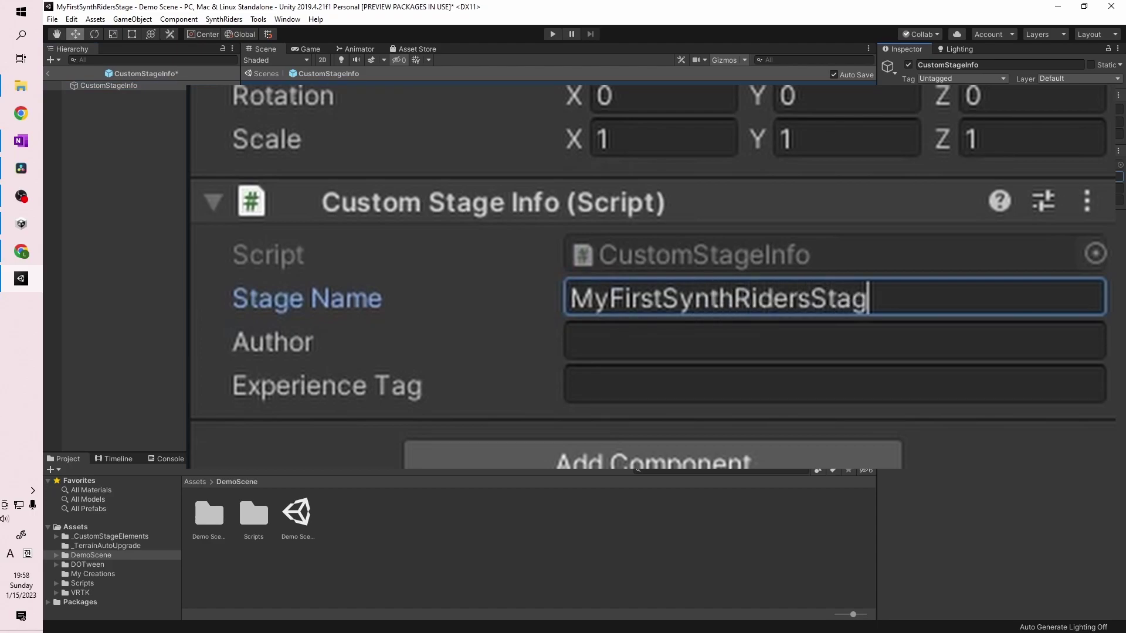
{"action": "key", "text": "Tab"}
{"action": "type", "text": "lapricap"}
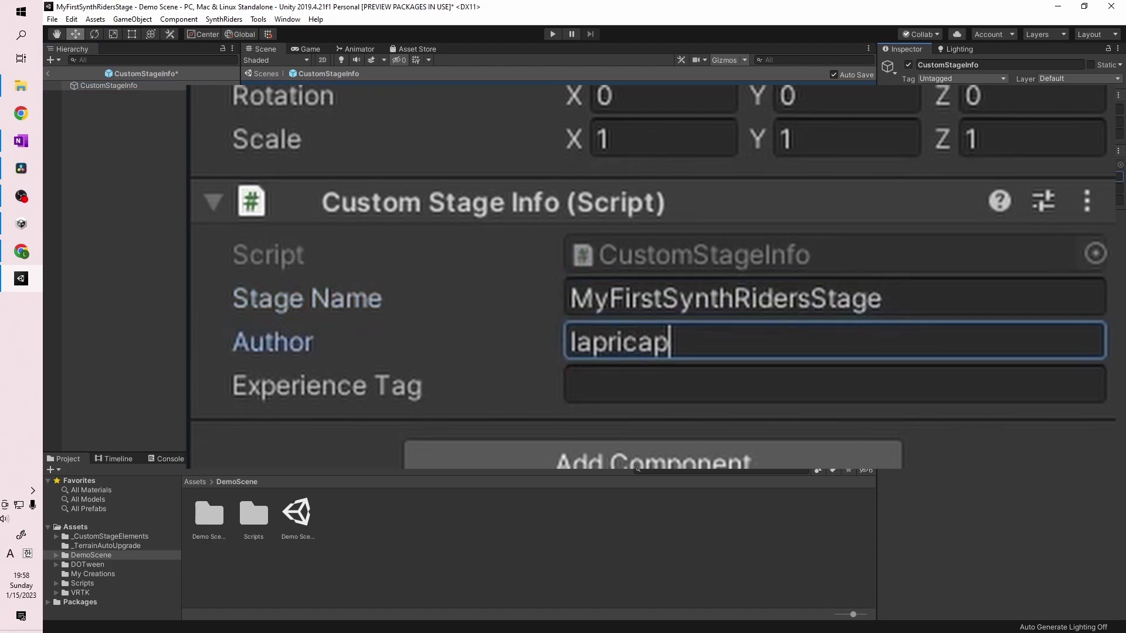
{"action": "left_click", "coordinate": [678, 387]}
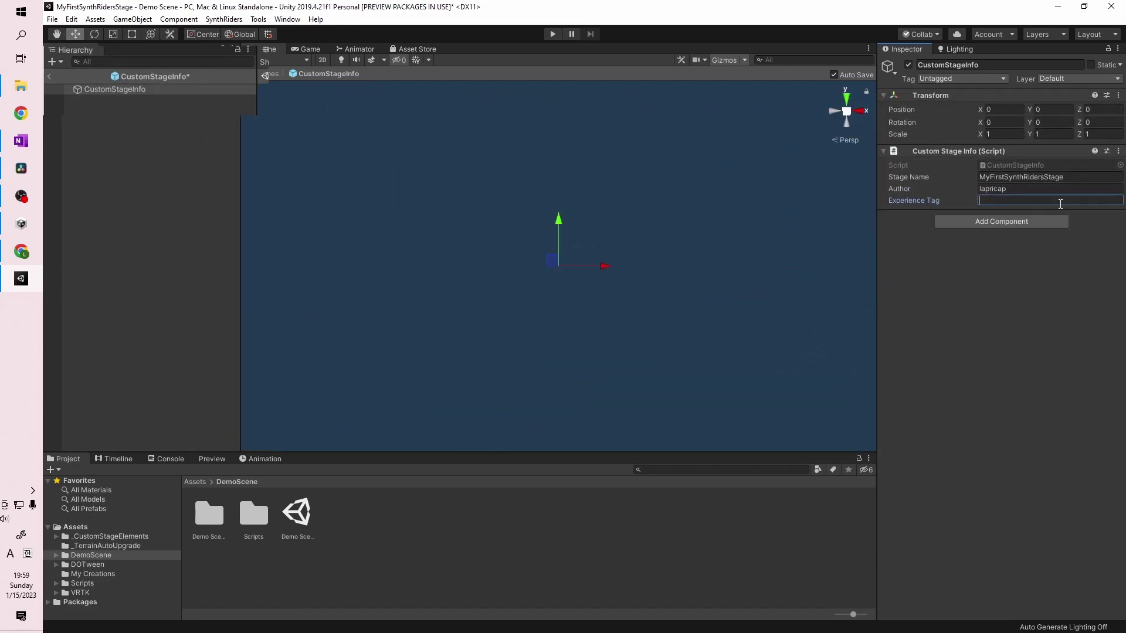
{"action": "left_click", "coordinate": [50, 71]}
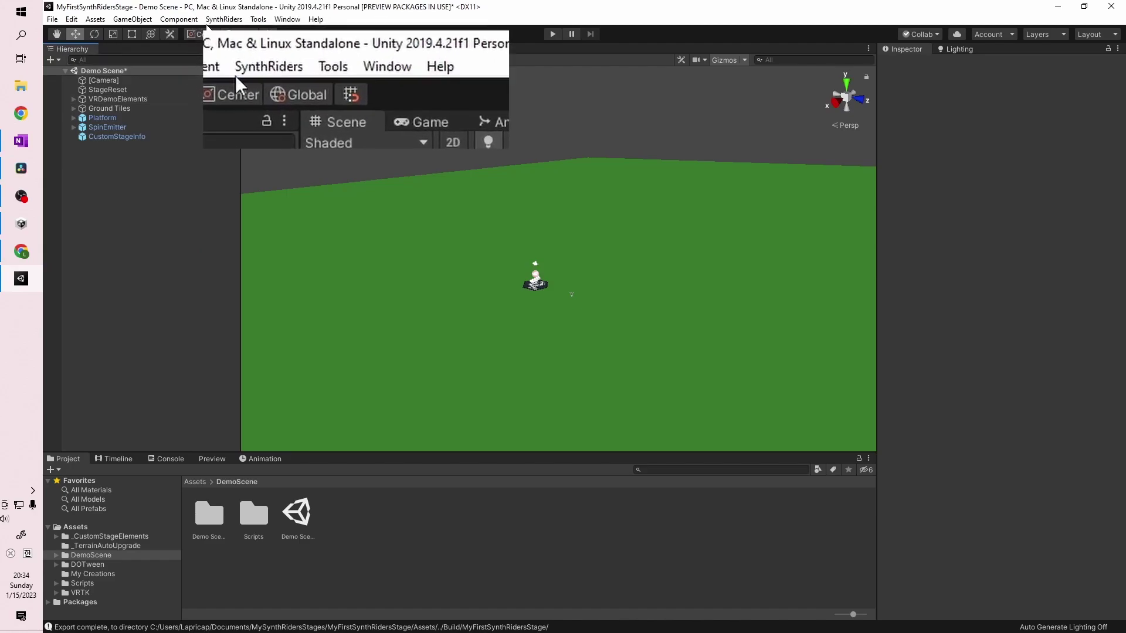
Step: Export the PC stage bundle from SynthRiders > Export Stage Bundle, named 'MyFirstSynthRidersStagewheeeeee'
{"action": "left_click", "coordinate": [222, 20]}
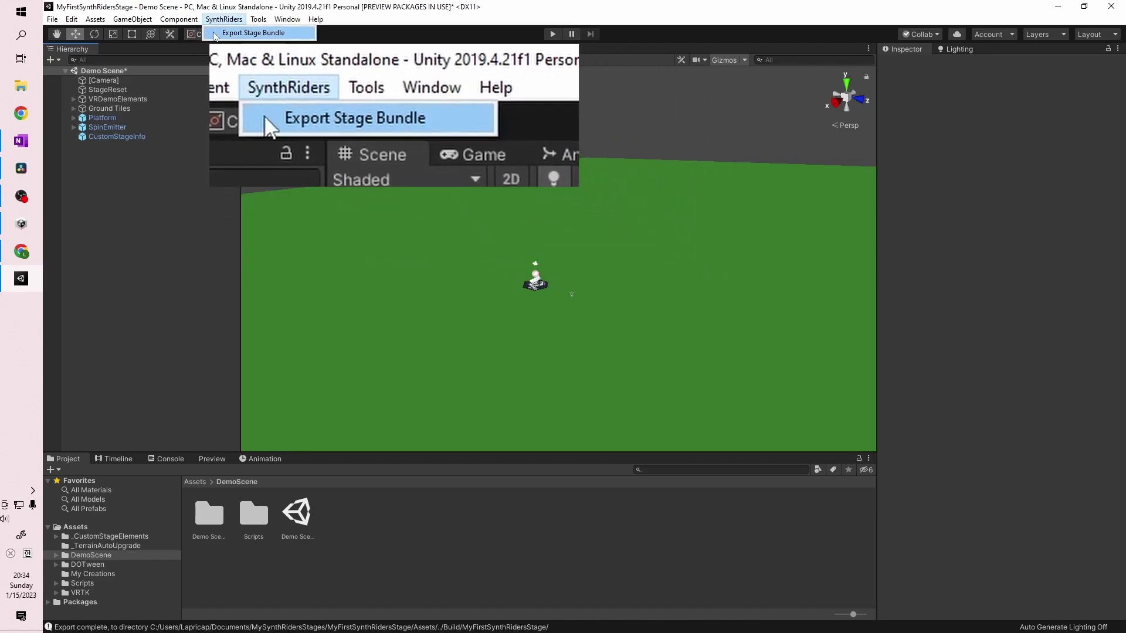
{"action": "left_click", "coordinate": [246, 33]}
{"action": "type", "text": "MyFirstSytn"}
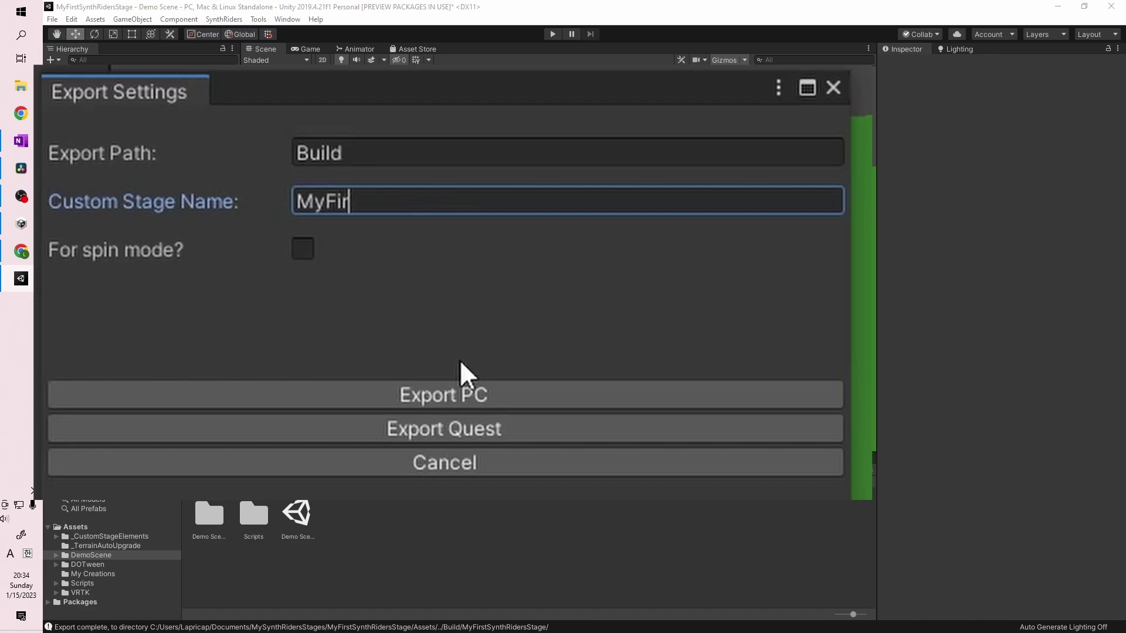
{"action": "key", "text": "BackSpace"}
{"action": "key", "text": "BackSpace"}
{"action": "type", "text": "nthRidersStagewheeeeee"}
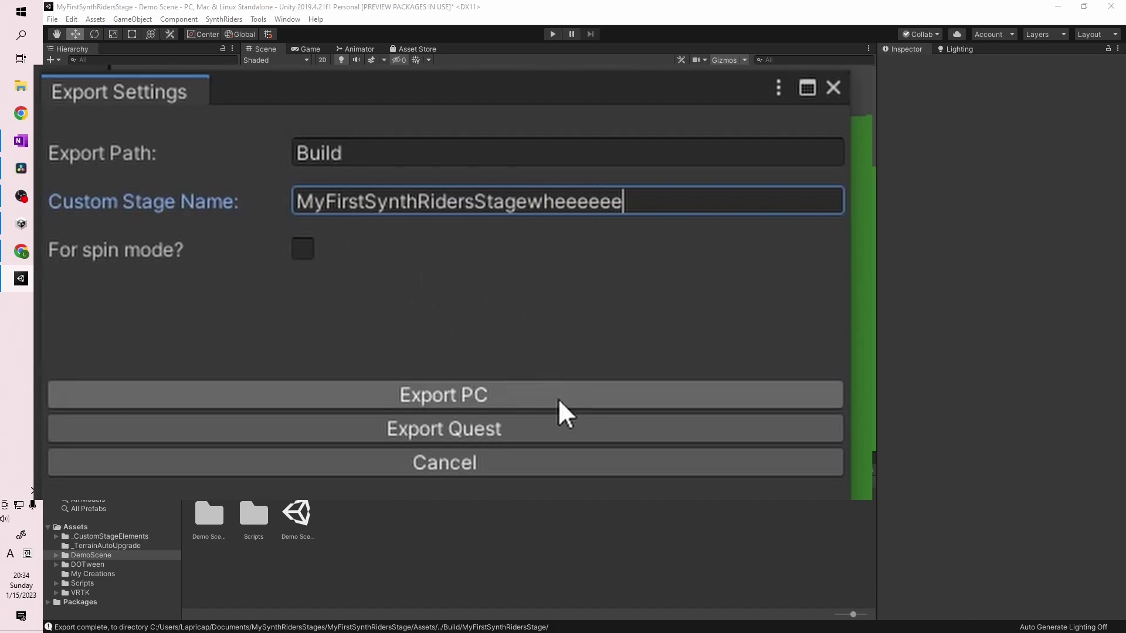
{"action": "left_click", "coordinate": [554, 441]}
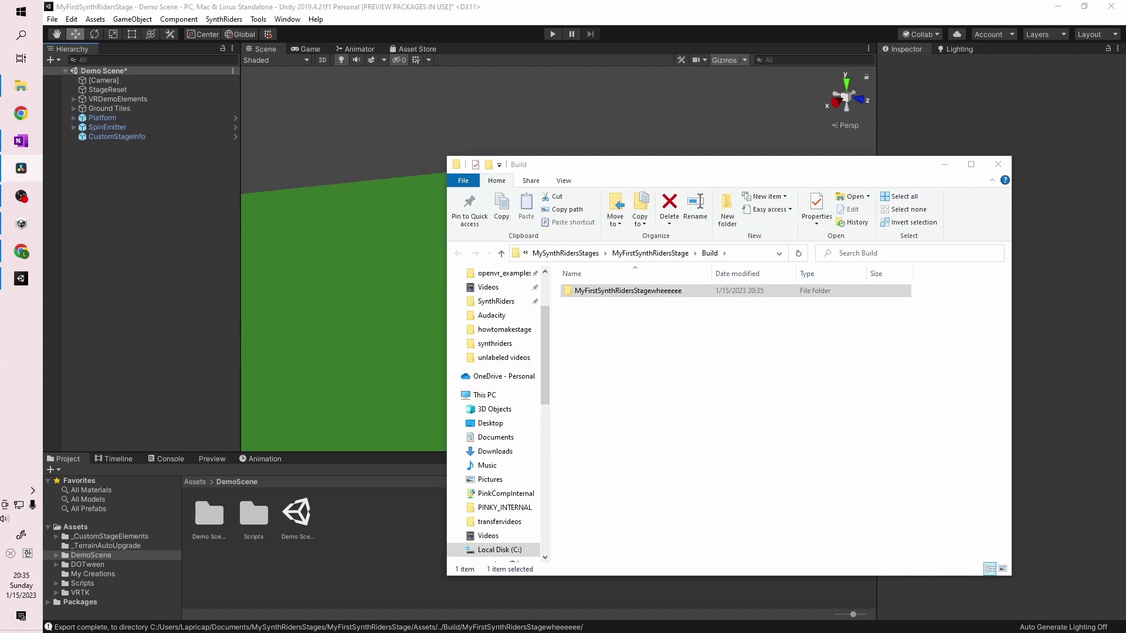
Step: Select myfirstsynthridersstagewheeeeee.stage in the Build export folder, then go to the SynthRiders game folder
{"action": "left_click", "coordinate": [703, 398]}
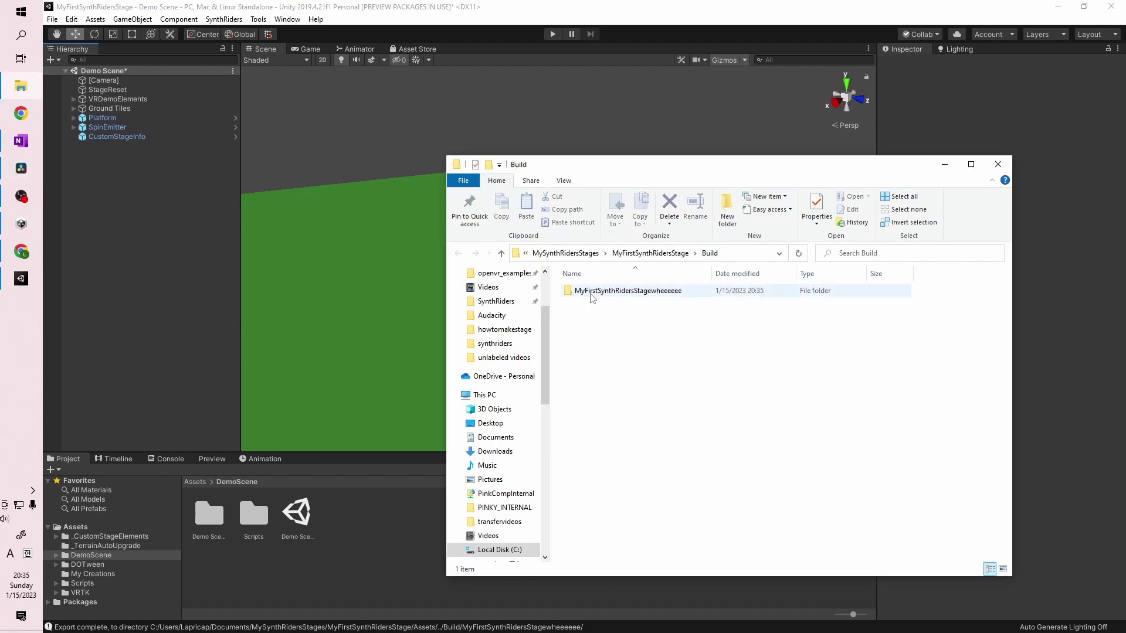
{"action": "double_click", "coordinate": [692, 292]}
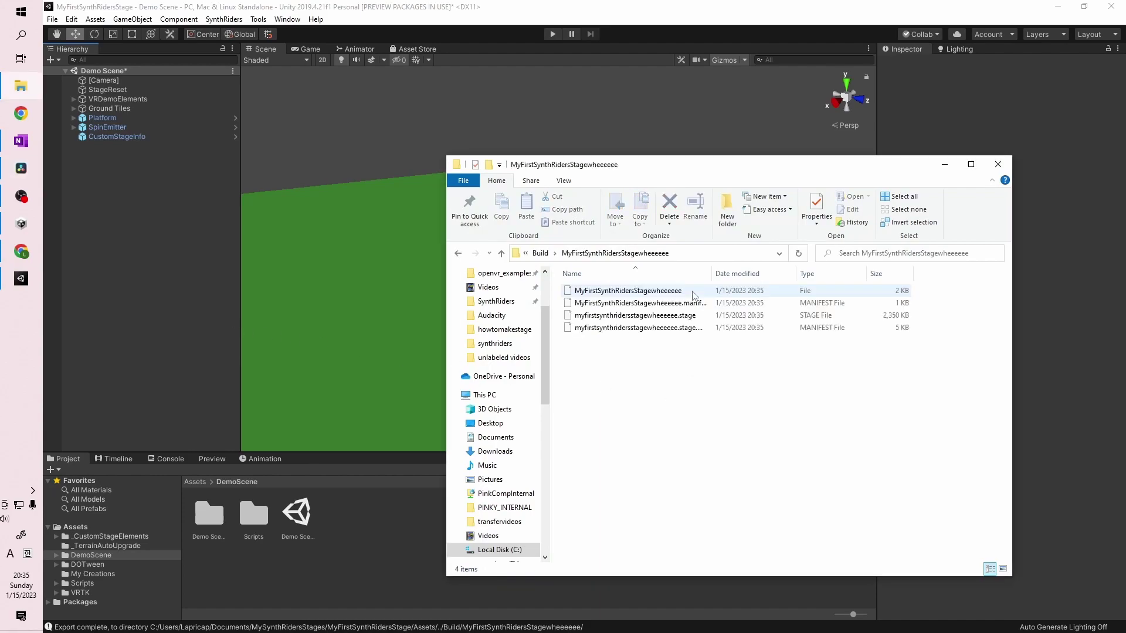
{"action": "left_click", "coordinate": [663, 316]}
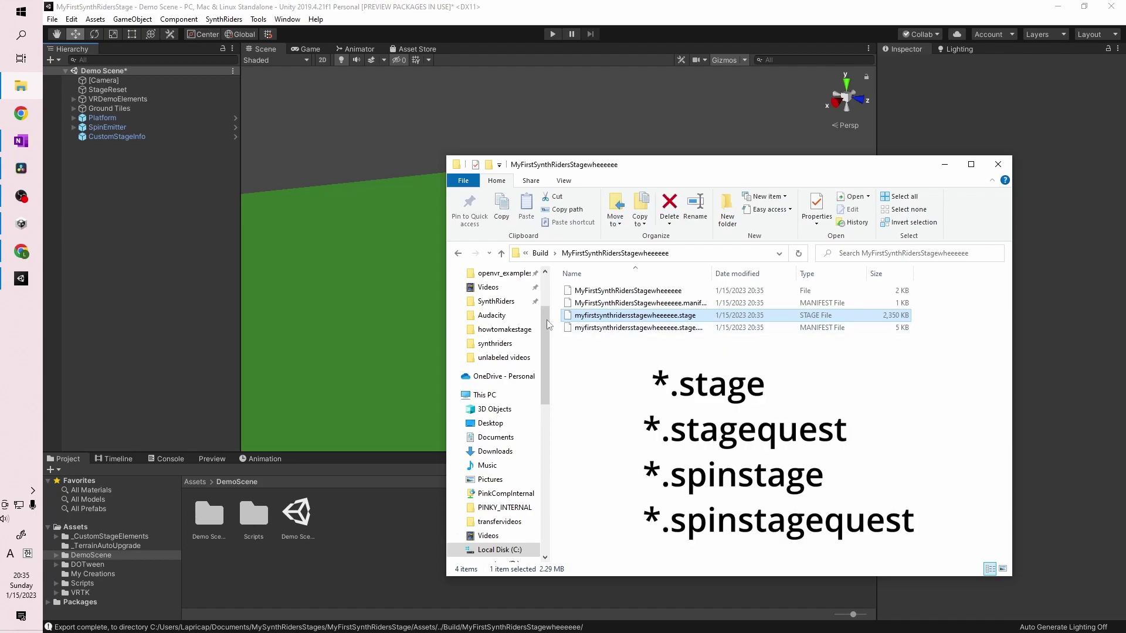
{"action": "left_click", "coordinate": [496, 301]}
Step: Paste myfirstsynthridersstagewheeeeee.stage into the SynthRiders CustomStages folder
{"action": "double_click", "coordinate": [598, 327]}
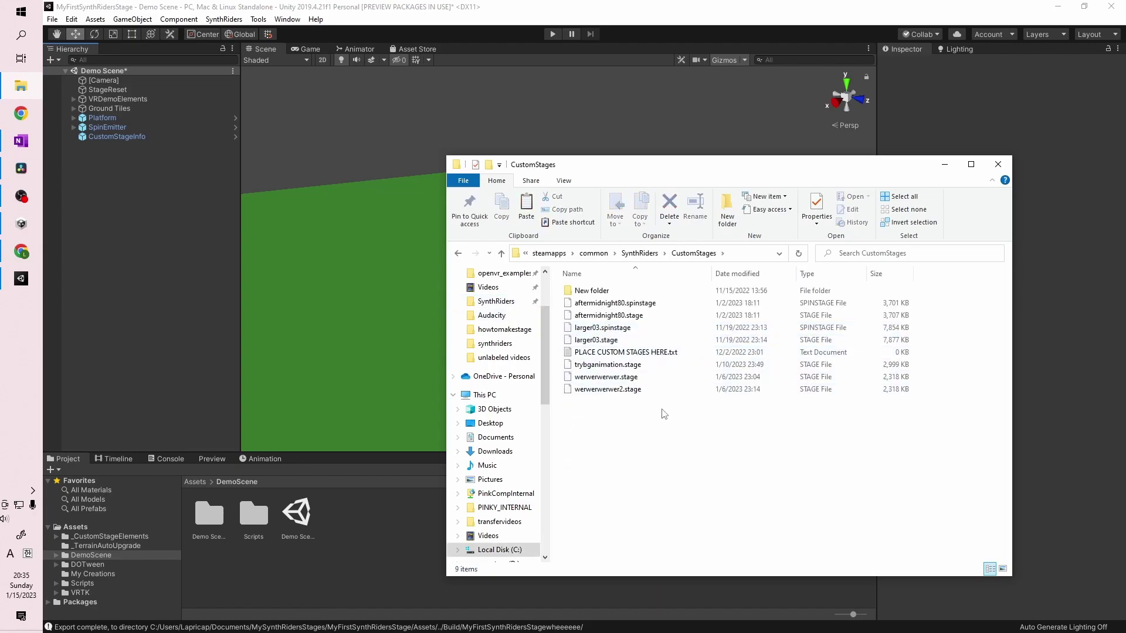
{"action": "key", "text": "ctrl+v"}
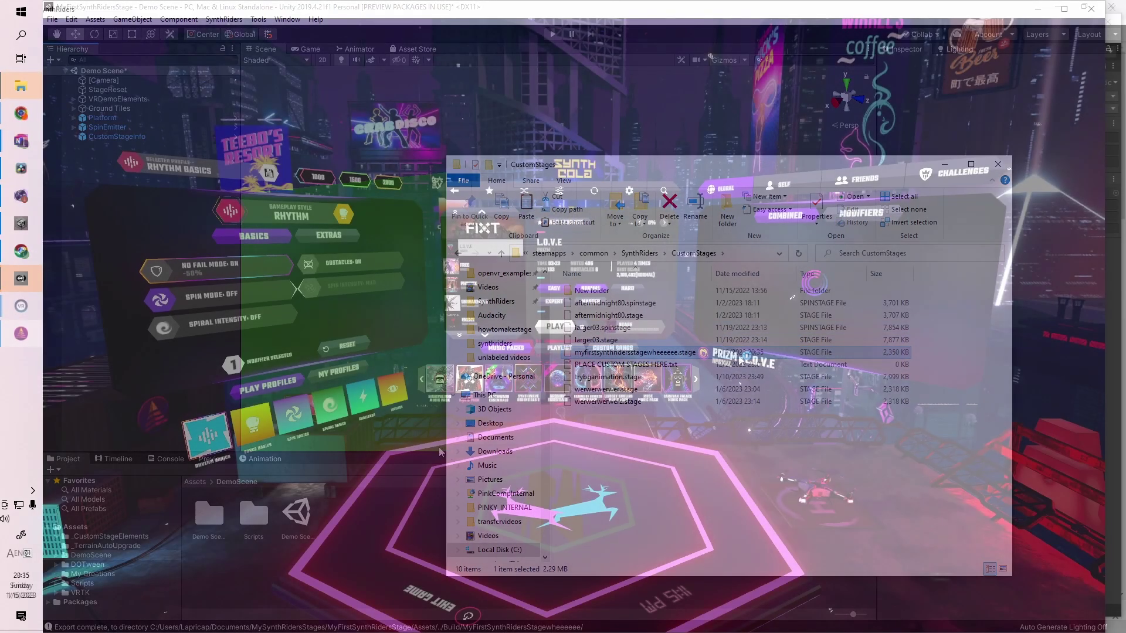